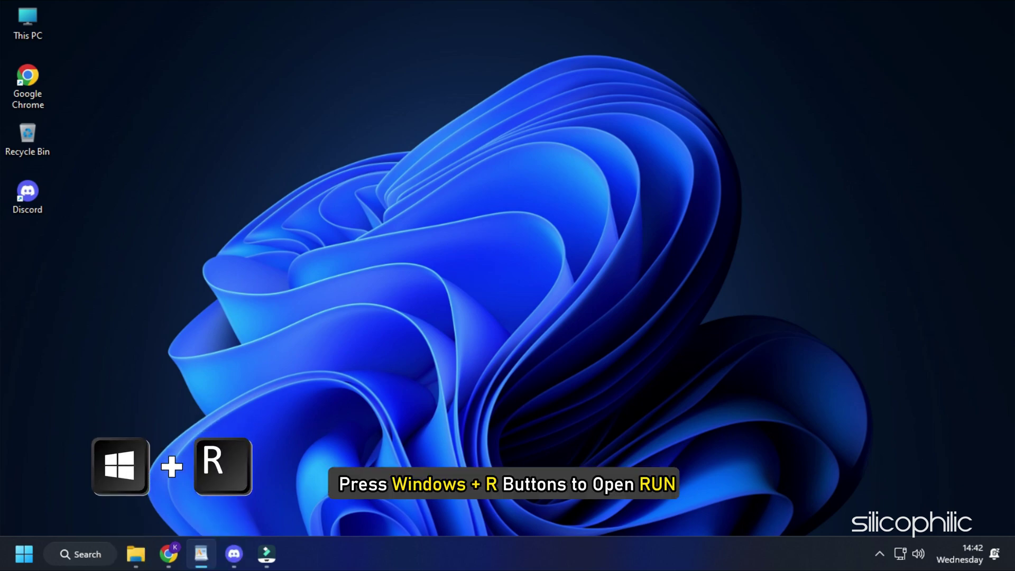
Open the Windows Temp folder via Run and delete every file and folder in it
{"action": "key", "text": "super+r"}
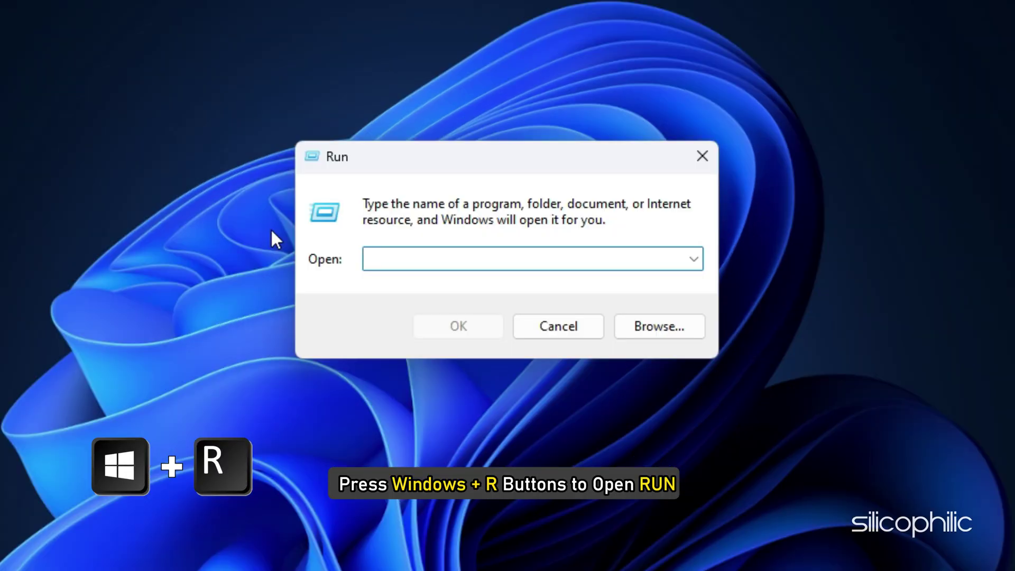
{"action": "type", "text": "temp"}
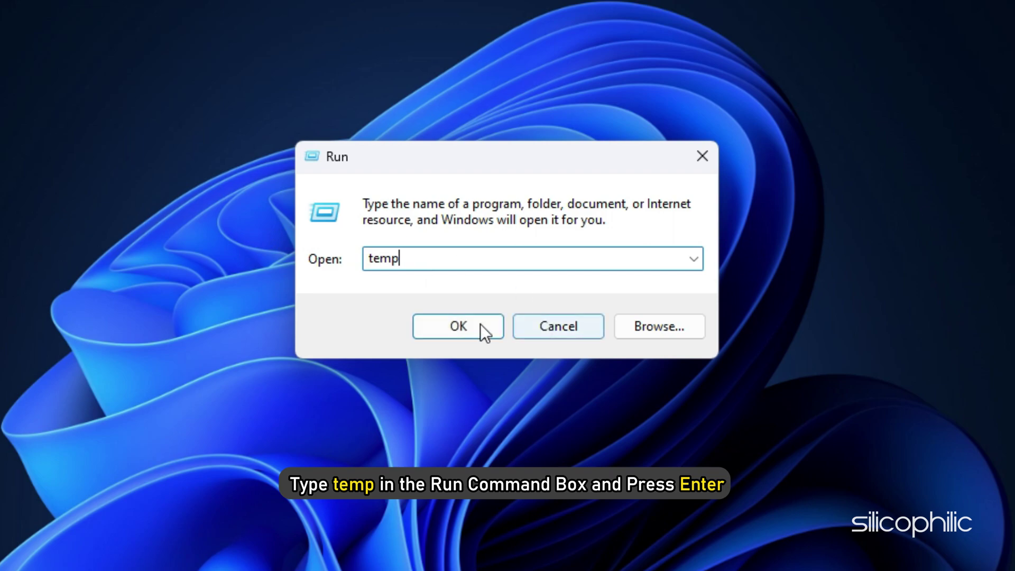
{"action": "key", "text": "Return"}
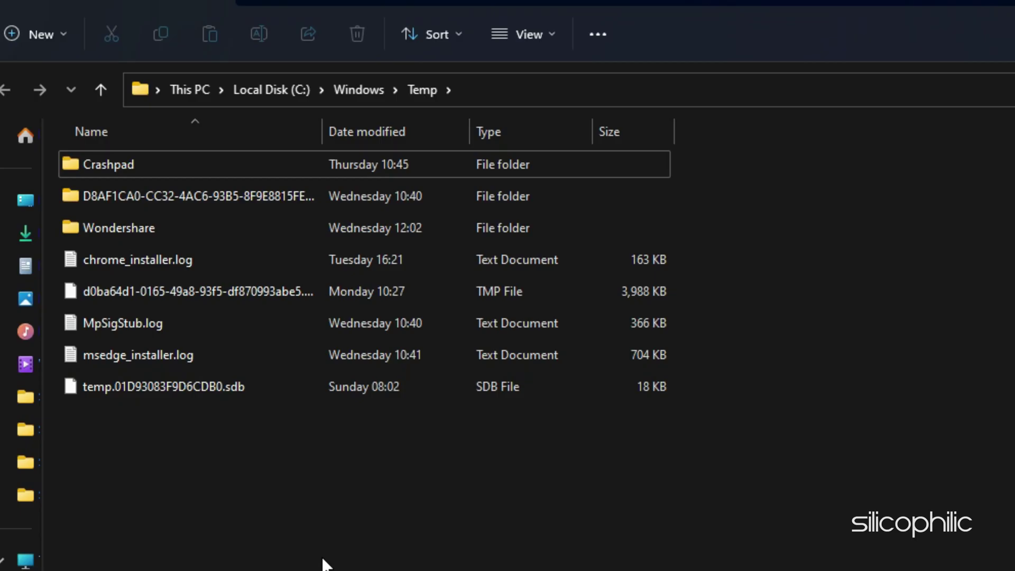
{"action": "key", "text": "ctrl+a"}
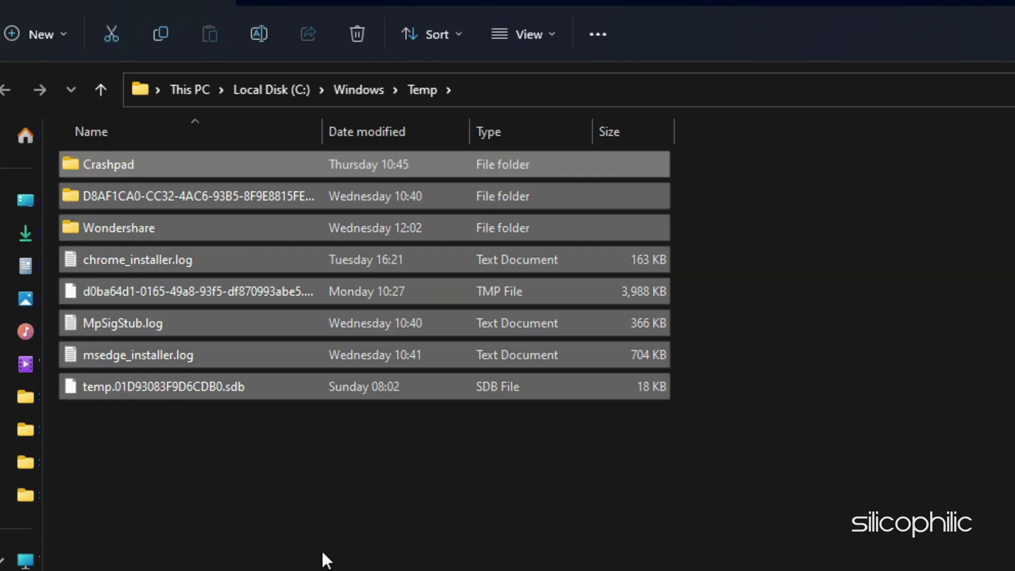
{"action": "key", "text": "Delete"}
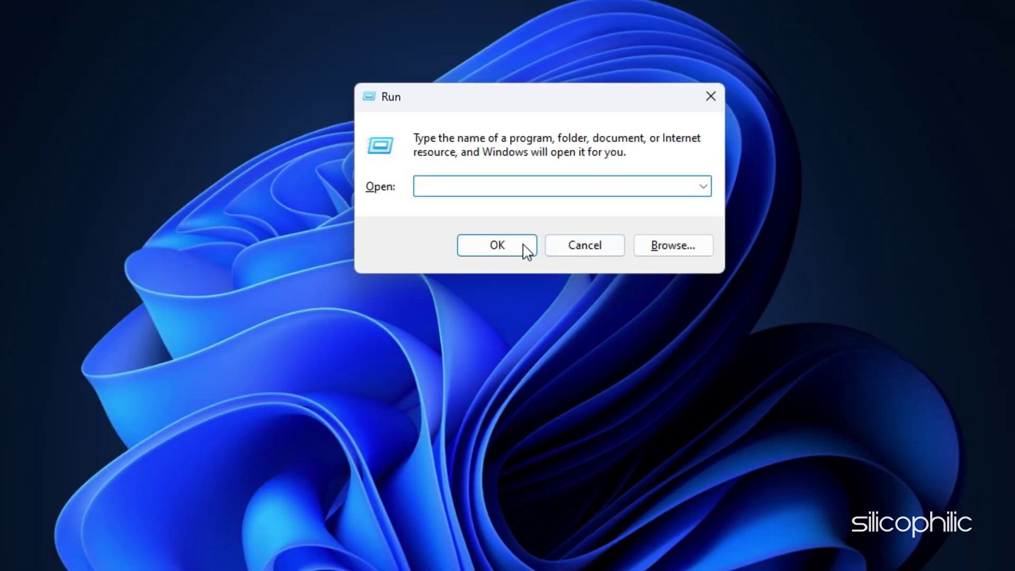
{"action": "type", "text": "%appdata%"}
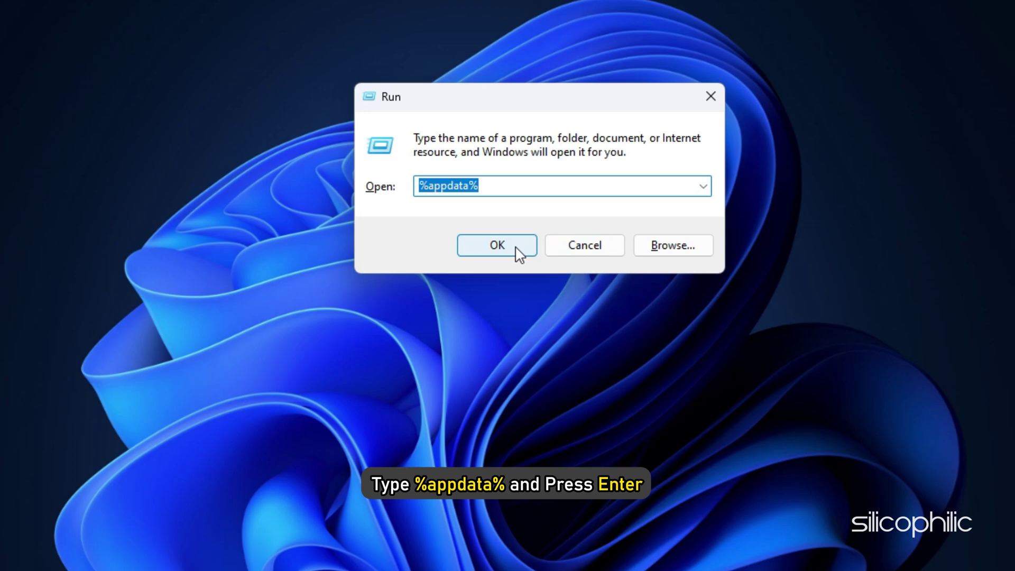
Delete the discord folder from the AppData Roaming folder (%appdata%)
{"action": "left_click", "coordinate": [516, 247]}
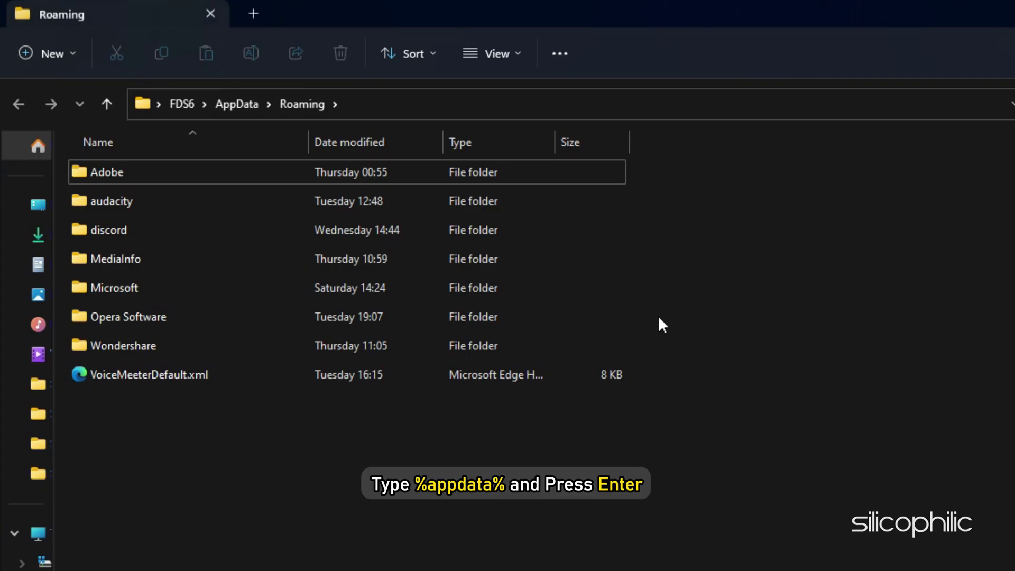
{"action": "left_click", "coordinate": [169, 233]}
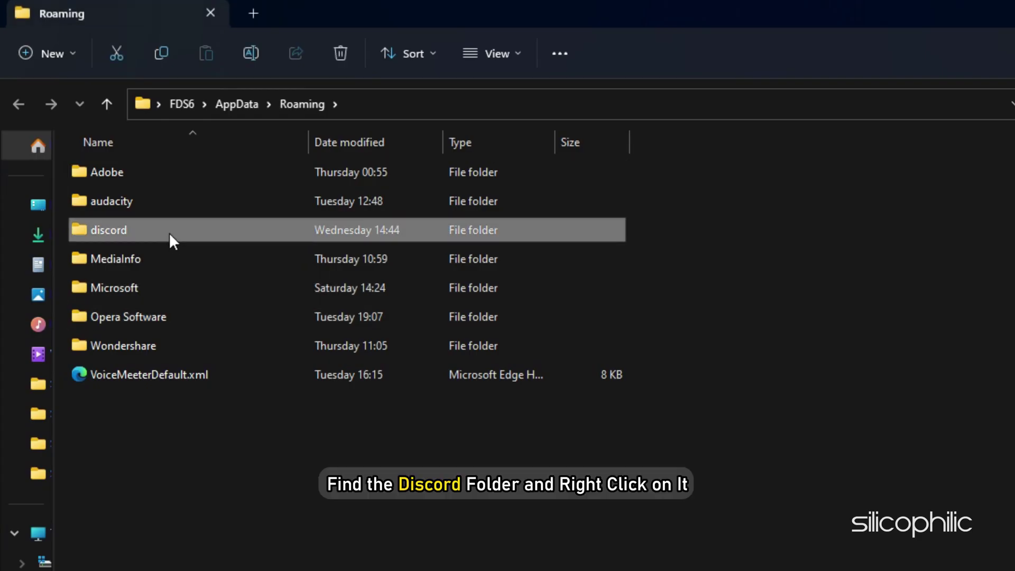
{"action": "right_click", "coordinate": [169, 233]}
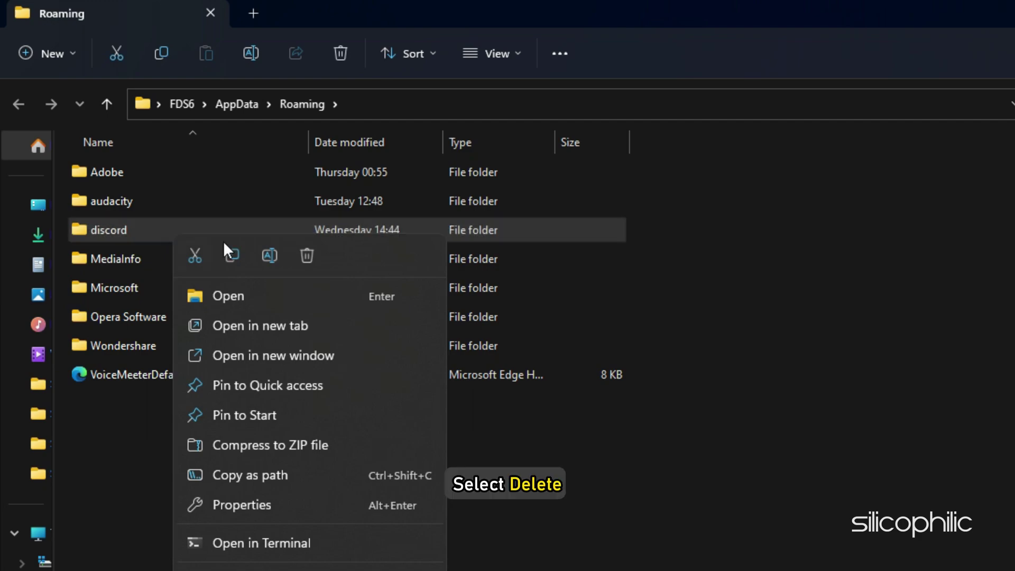
{"action": "left_click", "coordinate": [307, 254]}
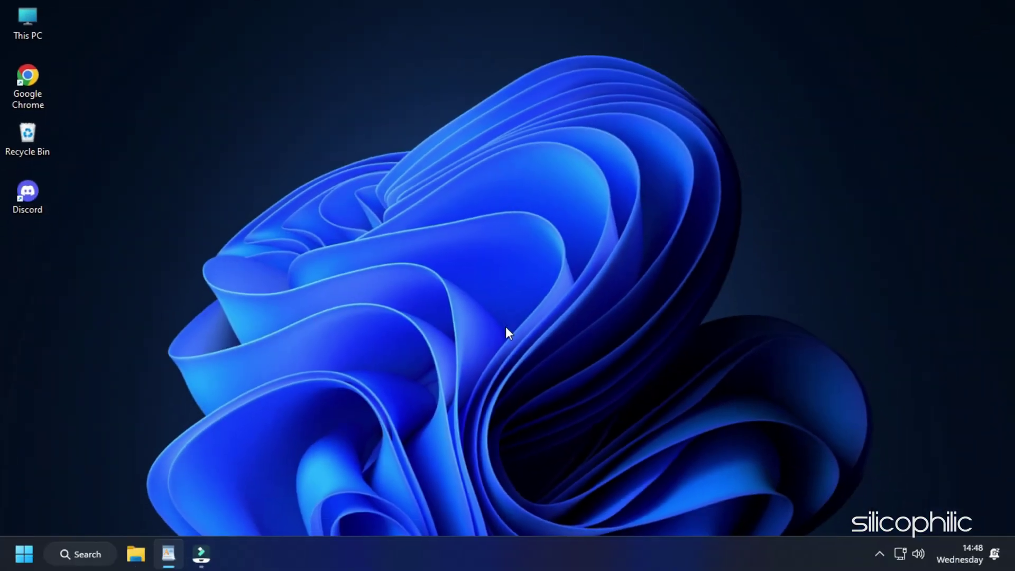
Delete the Discord folder from the AppData Local folder (%localappdata%)
{"action": "key", "text": "super+r"}
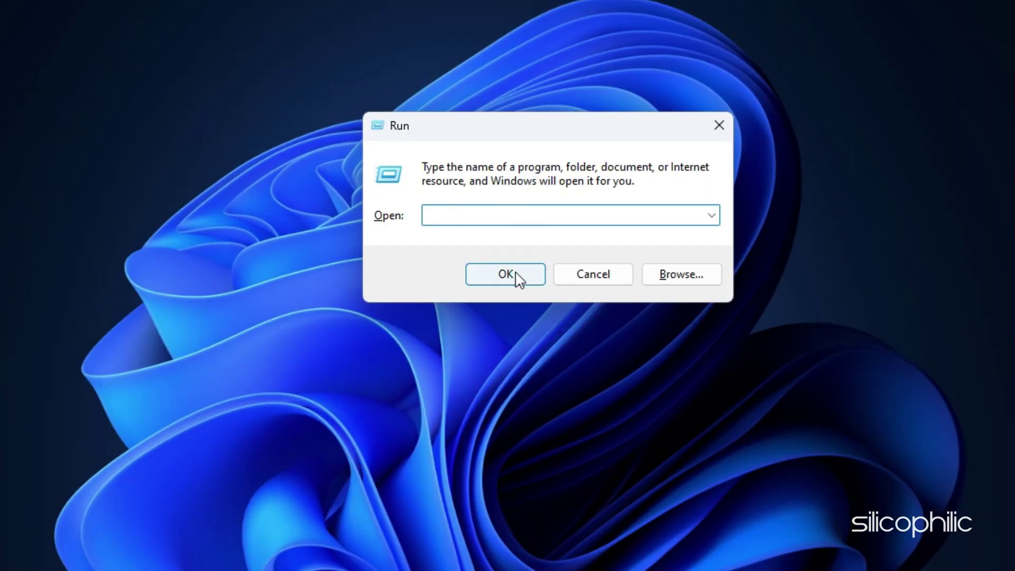
{"action": "type", "text": "%localappdata%"}
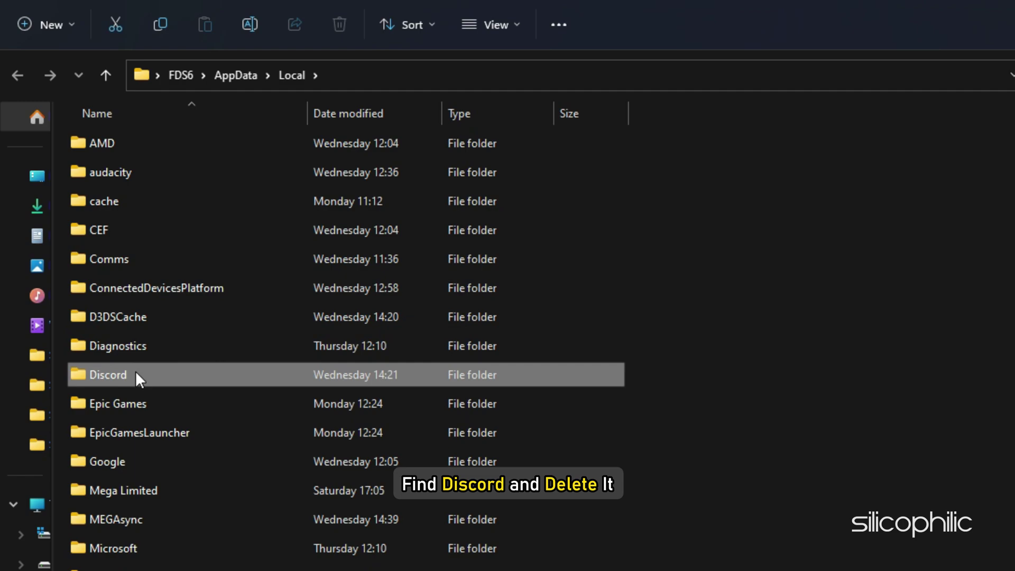
{"action": "right_click", "coordinate": [137, 370]}
{"action": "left_click", "coordinate": [274, 394]}
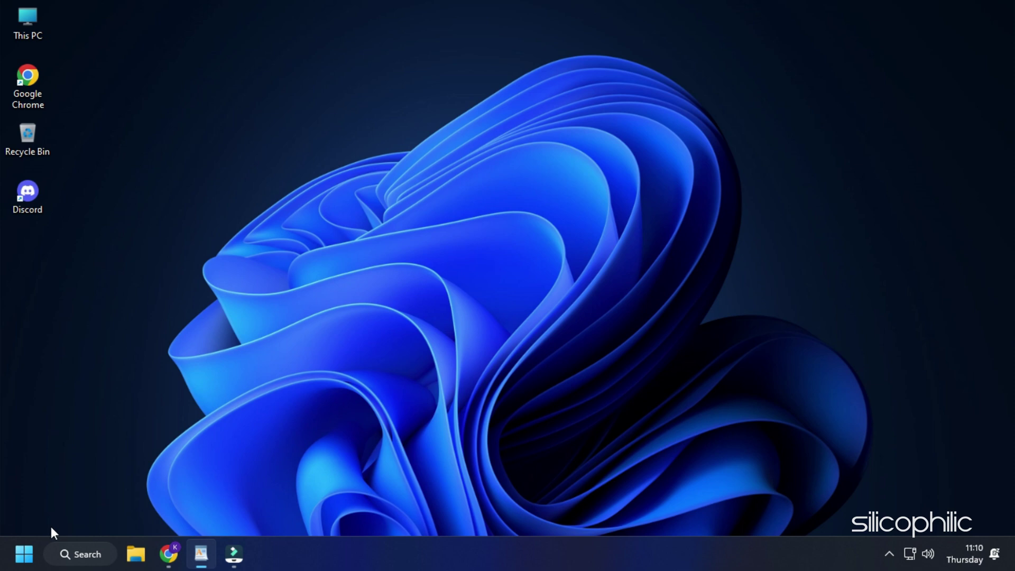
End the running Discord task in Task Manager, then close Task Manager
{"action": "right_click", "coordinate": [26, 555]}
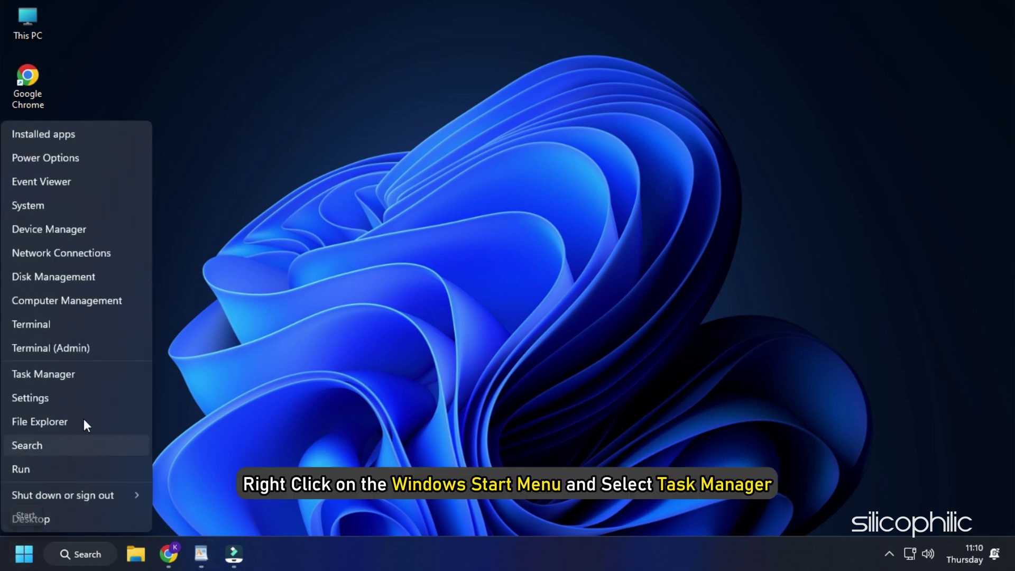
{"action": "left_click", "coordinate": [69, 383]}
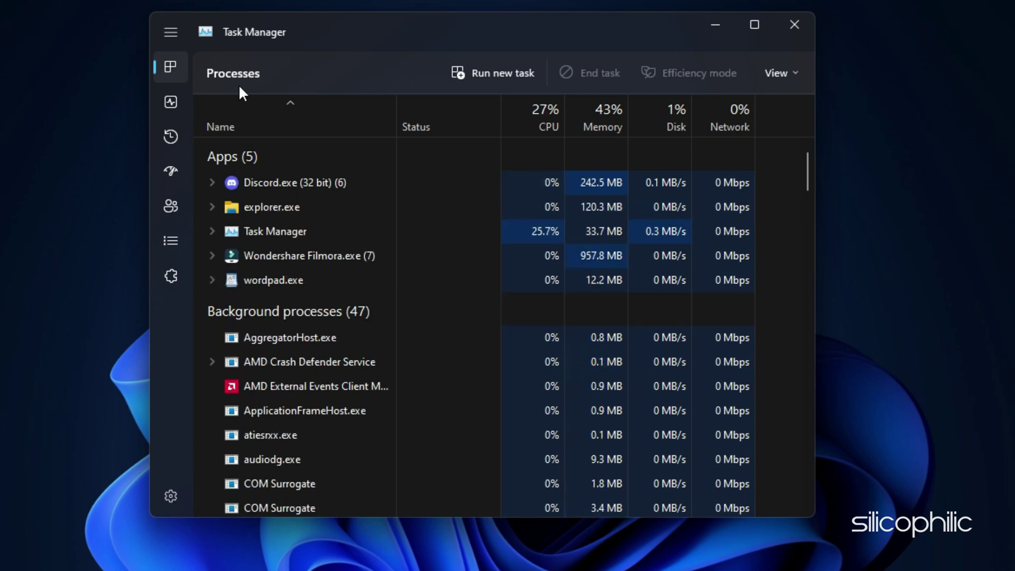
{"action": "right_click", "coordinate": [346, 185]}
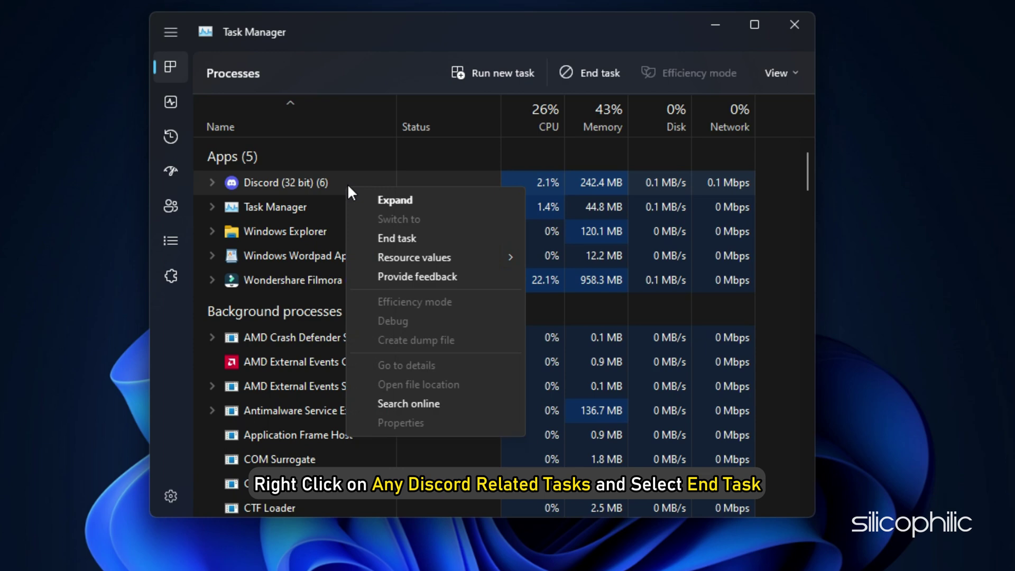
{"action": "left_click", "coordinate": [430, 239]}
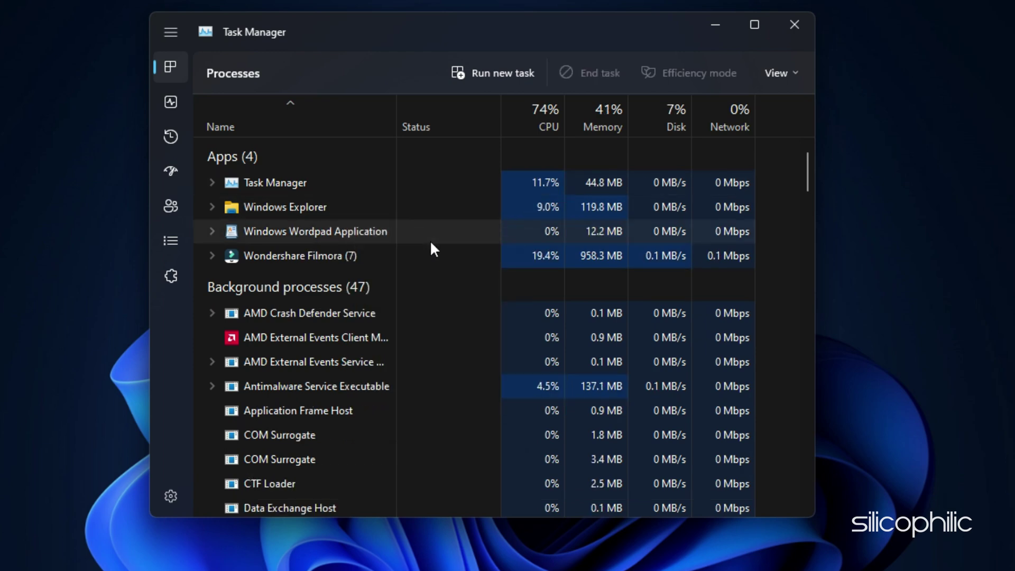
{"action": "left_click", "coordinate": [751, 52]}
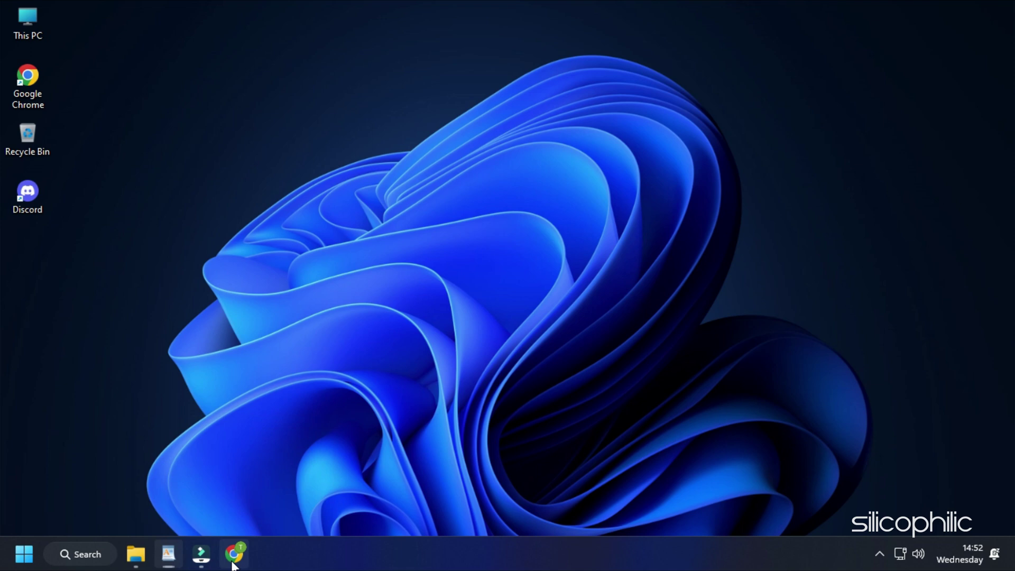
Go to discord.com in Chrome and open Discord in the browser
{"action": "left_click", "coordinate": [233, 563]}
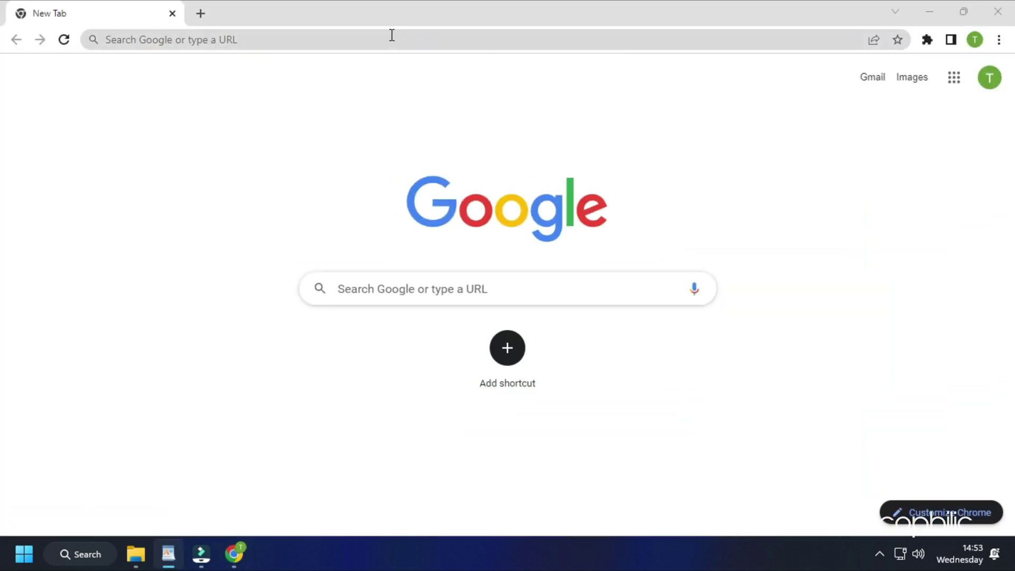
{"action": "left_click", "coordinate": [391, 35]}
{"action": "type", "text": "discord.com"}
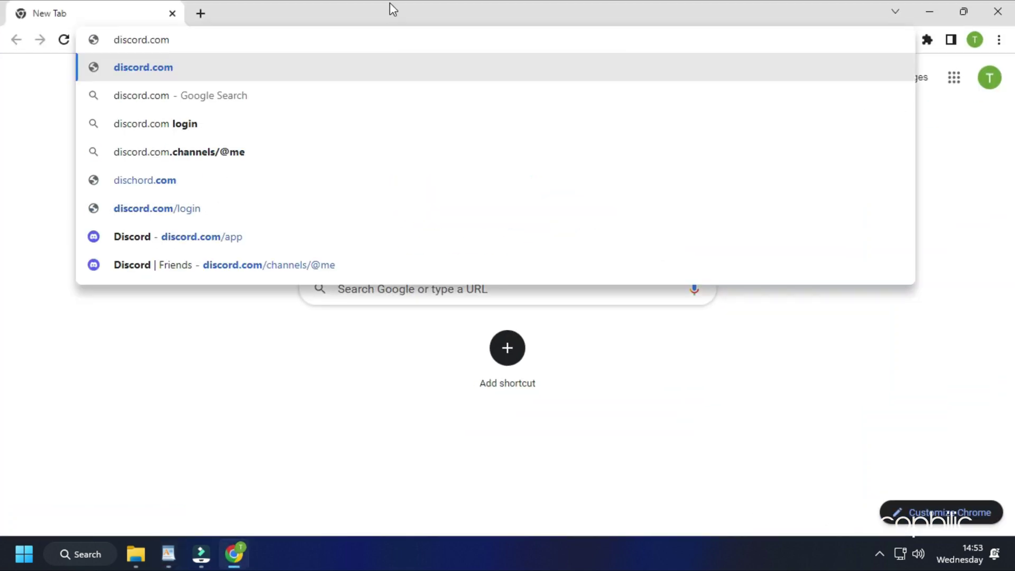
{"action": "key", "text": "Return"}
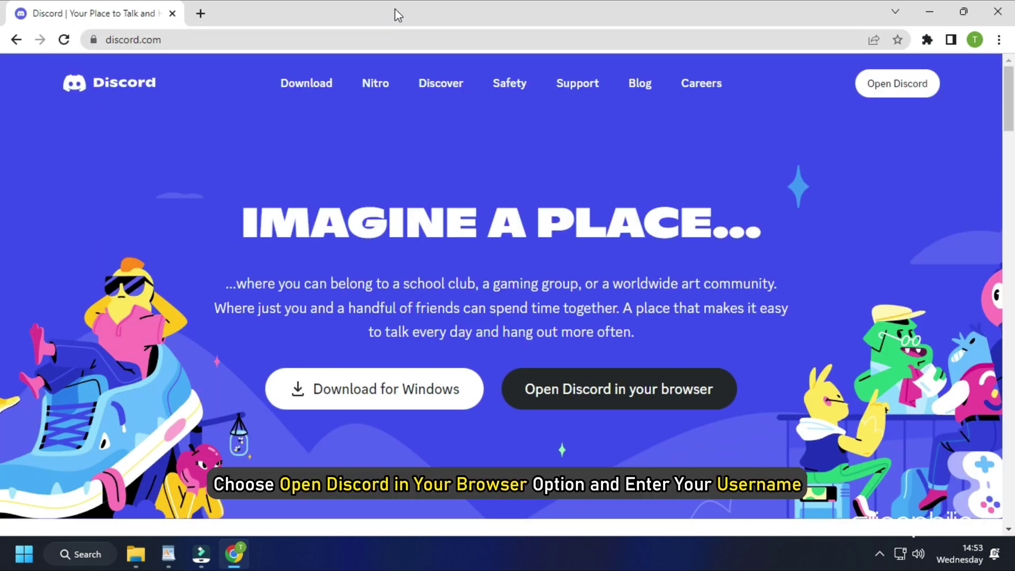
{"action": "left_click", "coordinate": [688, 405]}
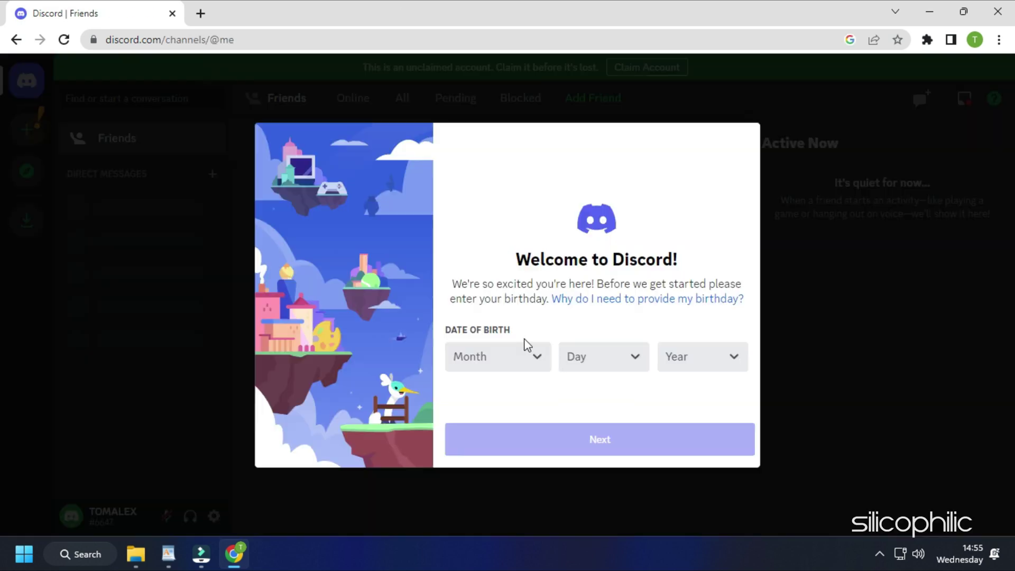
{"action": "left_click", "coordinate": [540, 359]}
{"action": "left_click", "coordinate": [500, 286]}
{"action": "left_click", "coordinate": [623, 377]}
{"action": "left_click", "coordinate": [605, 300]}
{"action": "left_click", "coordinate": [702, 364]}
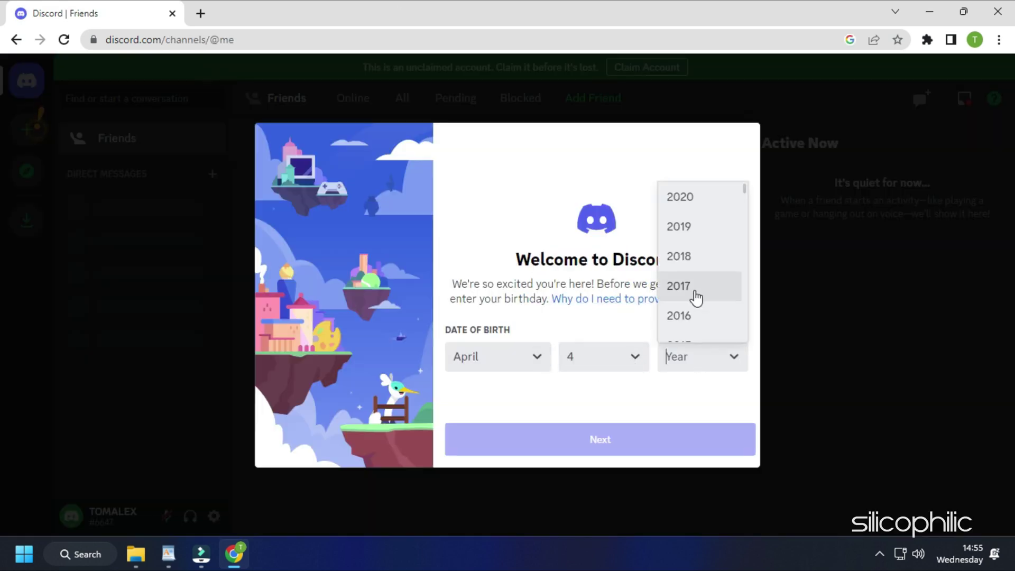
{"action": "scroll", "coordinate": [696, 302], "scroll_direction": "down", "scroll_amount": 6}
{"action": "scroll", "coordinate": [699, 322], "scroll_direction": "down", "scroll_amount": 1}
{"action": "left_click", "coordinate": [690, 317]}
{"action": "left_click", "coordinate": [570, 442]}
Create my own server for me and my friends, add a topic and finish setup
{"action": "left_click", "coordinate": [714, 241]}
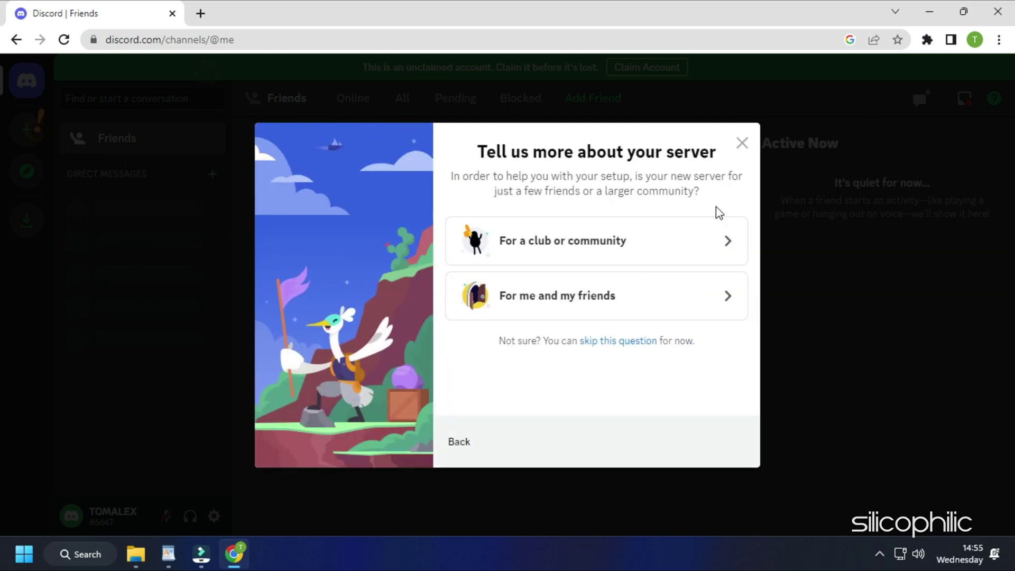
{"action": "left_click", "coordinate": [690, 295]}
{"action": "left_click", "coordinate": [716, 443]}
{"action": "left_click", "coordinate": [613, 326]}
{"action": "type", "text": "TE"}
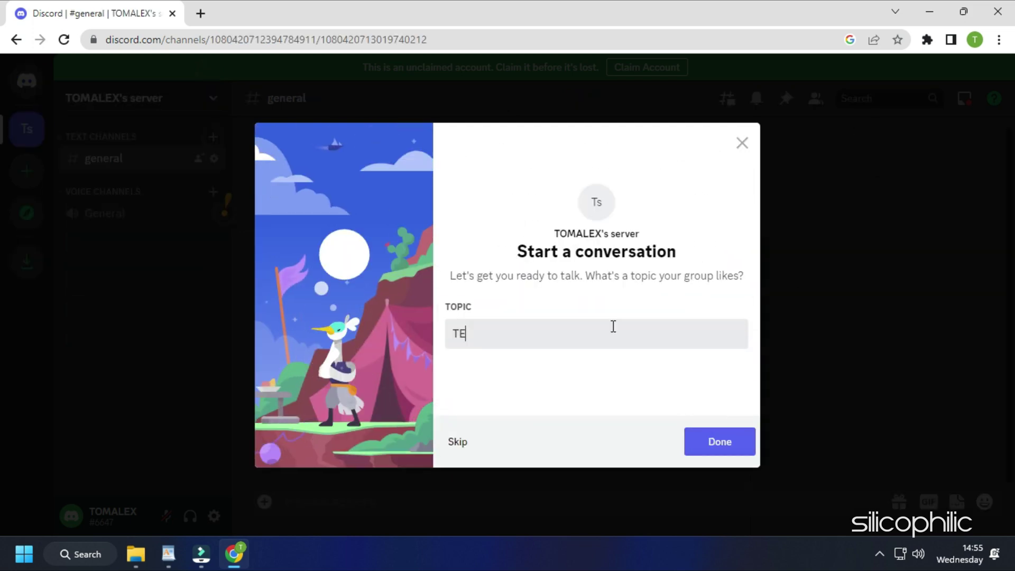
{"action": "left_click", "coordinate": [519, 337]}
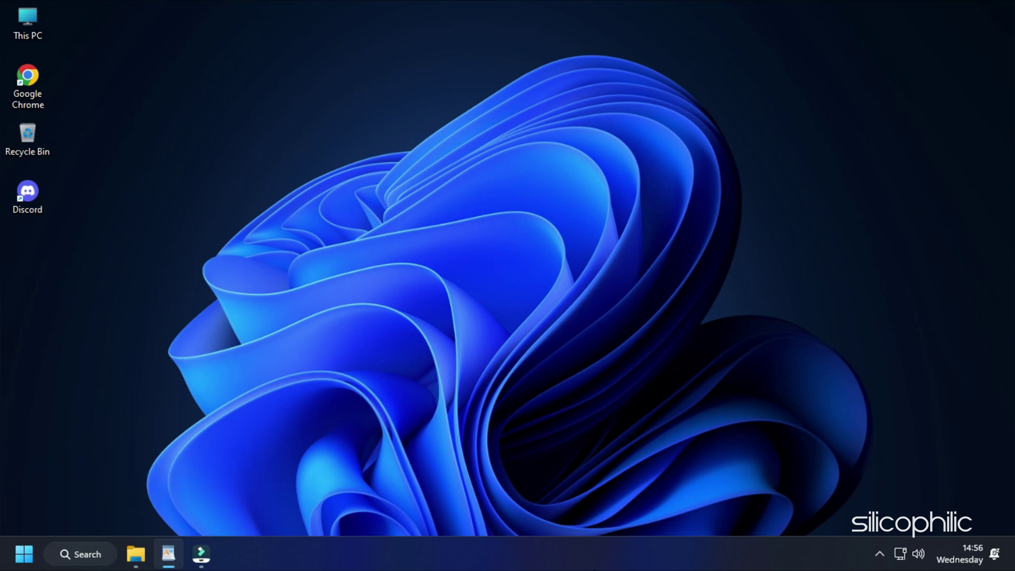
Run appwiz.cpl and uninstall Discord from Programs and Features
{"action": "key", "text": "super+r"}
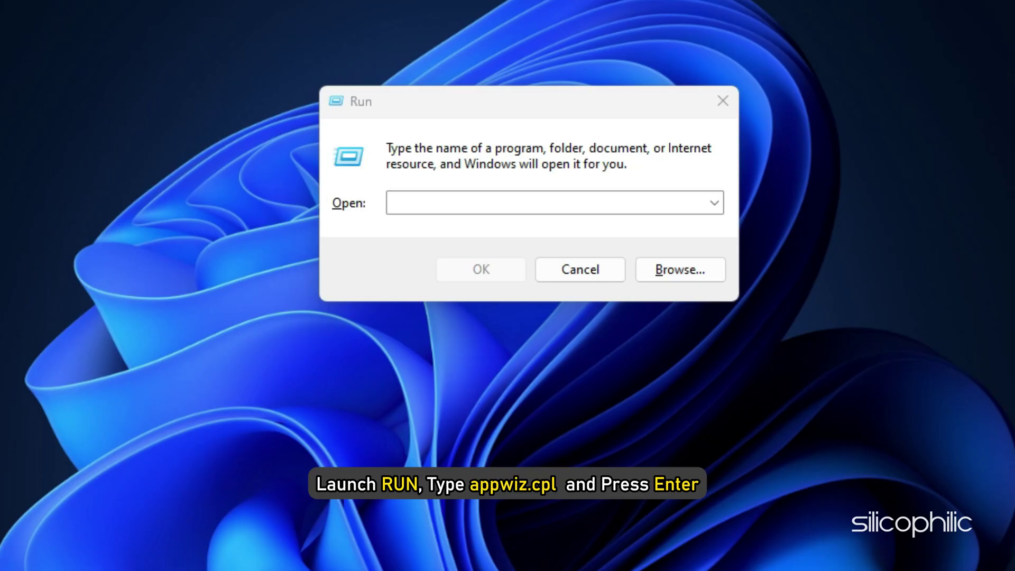
{"action": "left_click", "coordinate": [424, 202]}
{"action": "type", "text": "appwiz.cpl"}
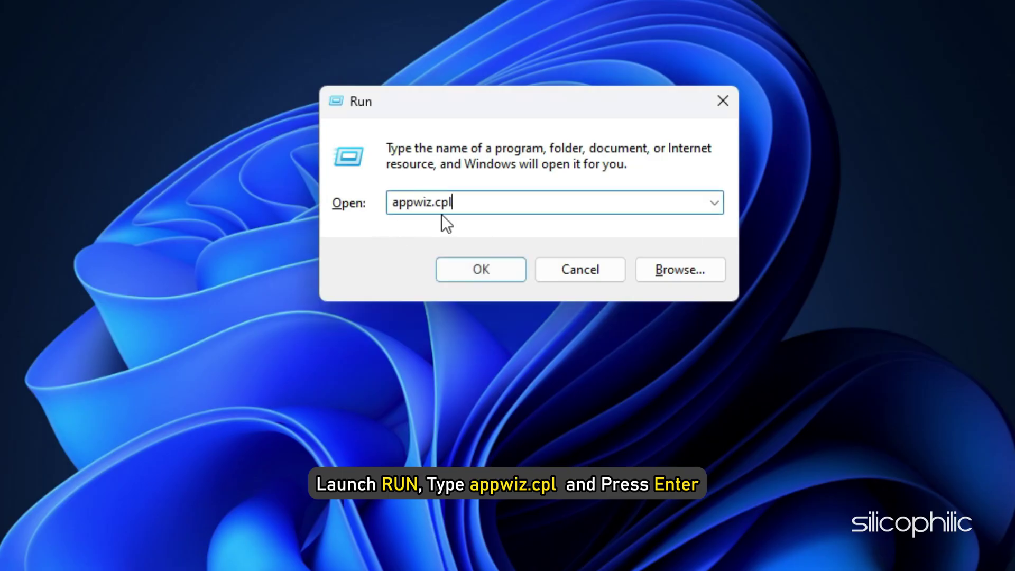
{"action": "key", "text": "Return"}
{"action": "key", "text": "Return"}
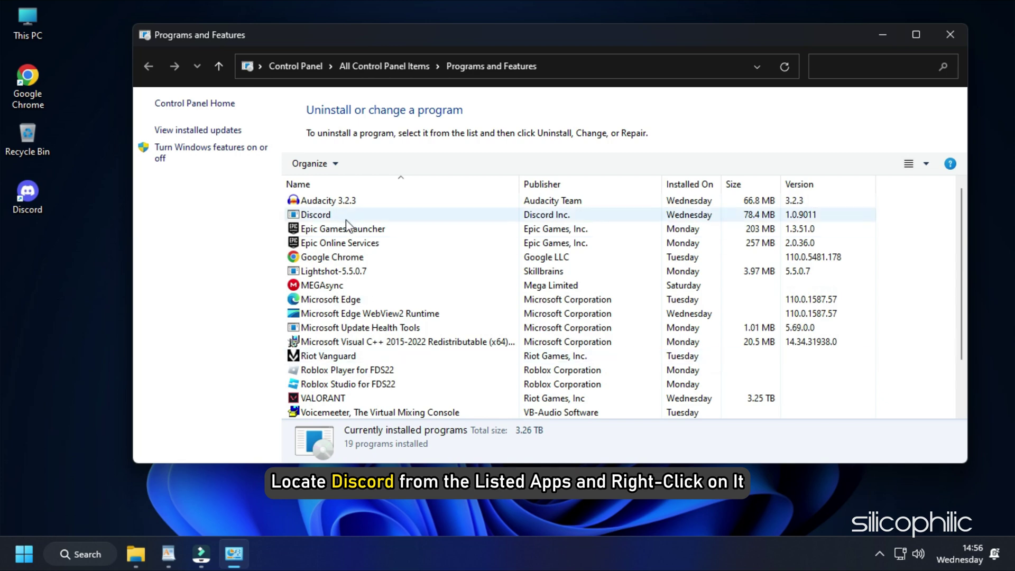
{"action": "right_click", "coordinate": [335, 215]}
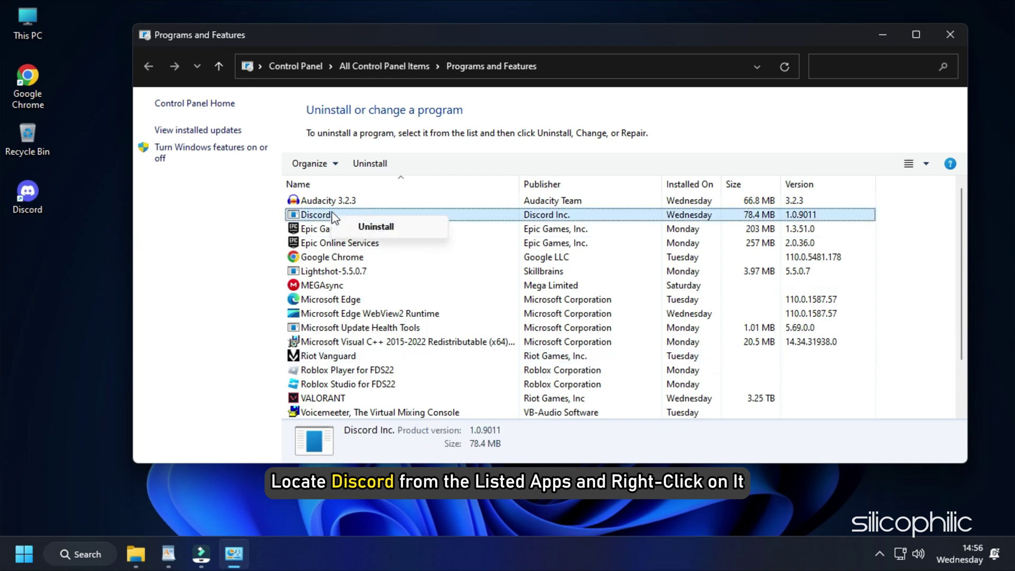
{"action": "left_click", "coordinate": [376, 230]}
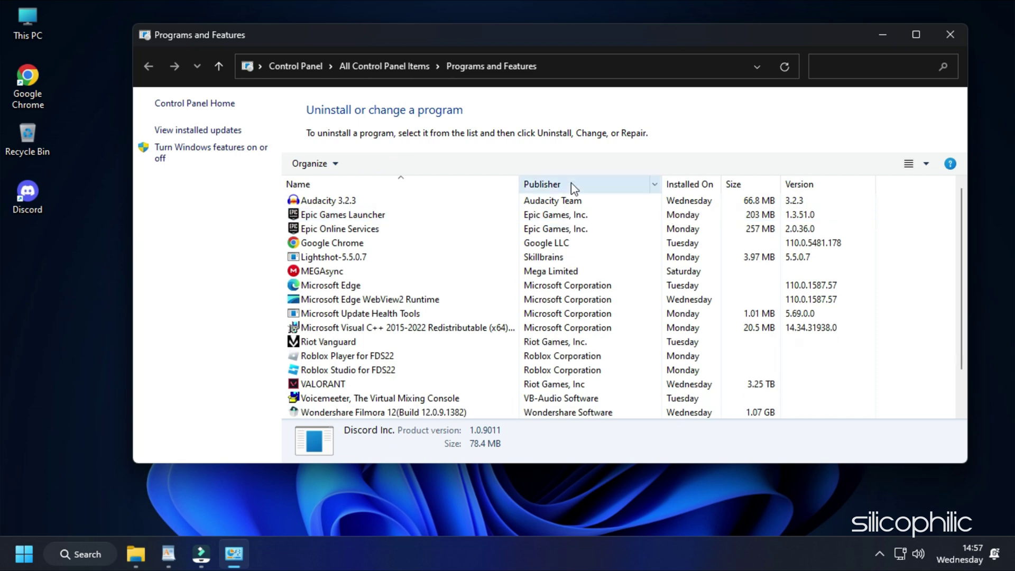
Download the Discord installer for Windows from discord.com/download
{"action": "left_click", "coordinate": [957, 33]}
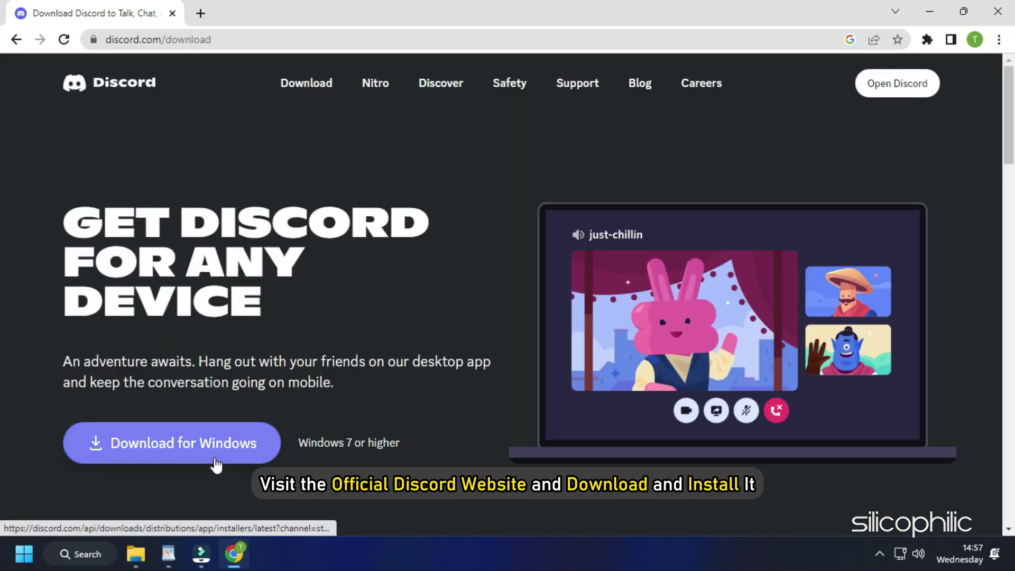
{"action": "left_click", "coordinate": [217, 465]}
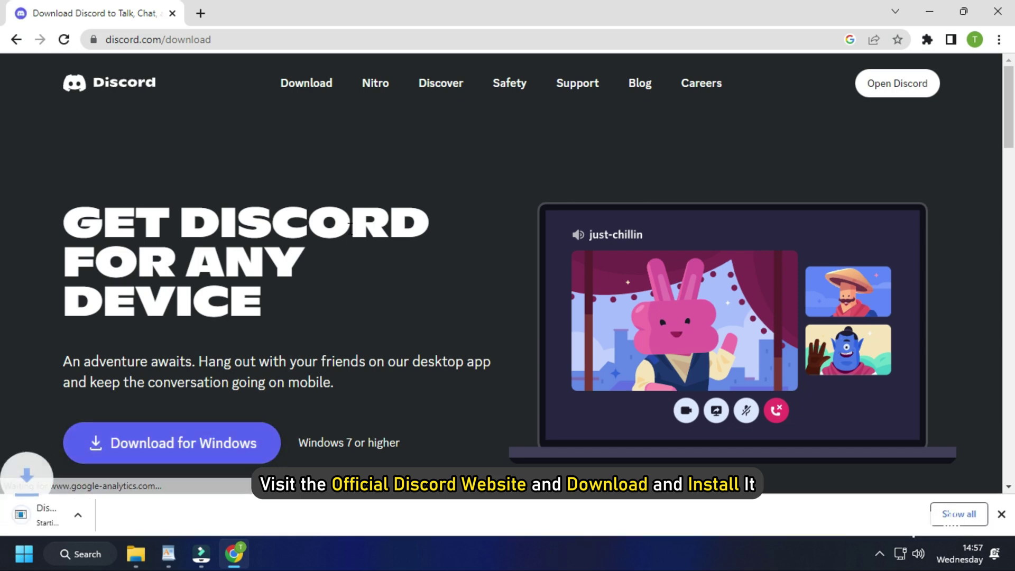